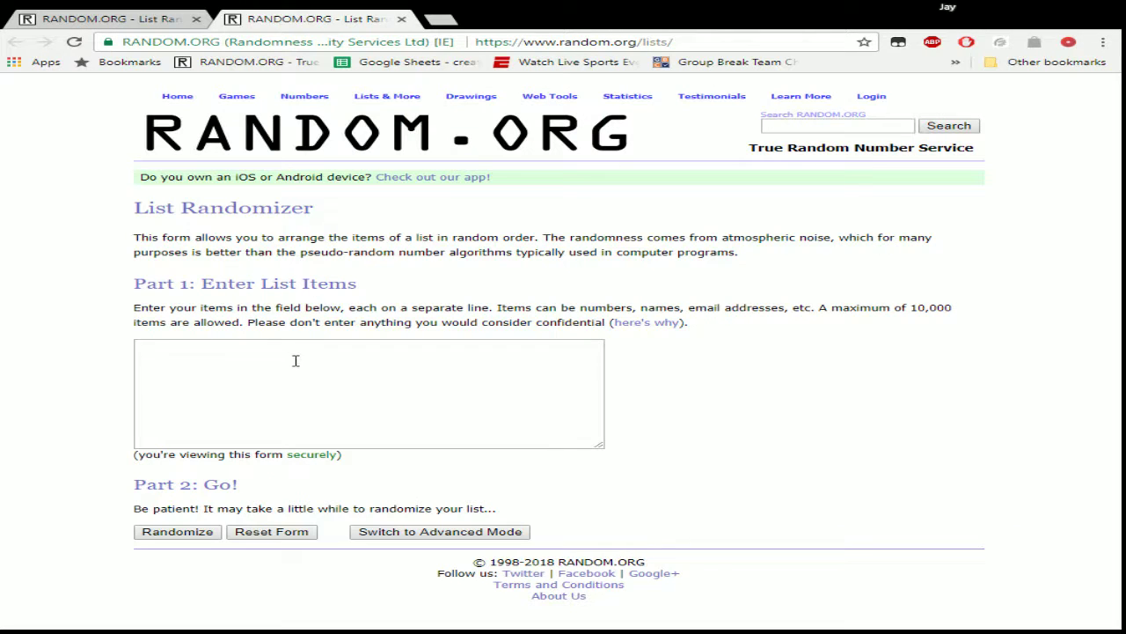
pyautogui.click(295, 361)
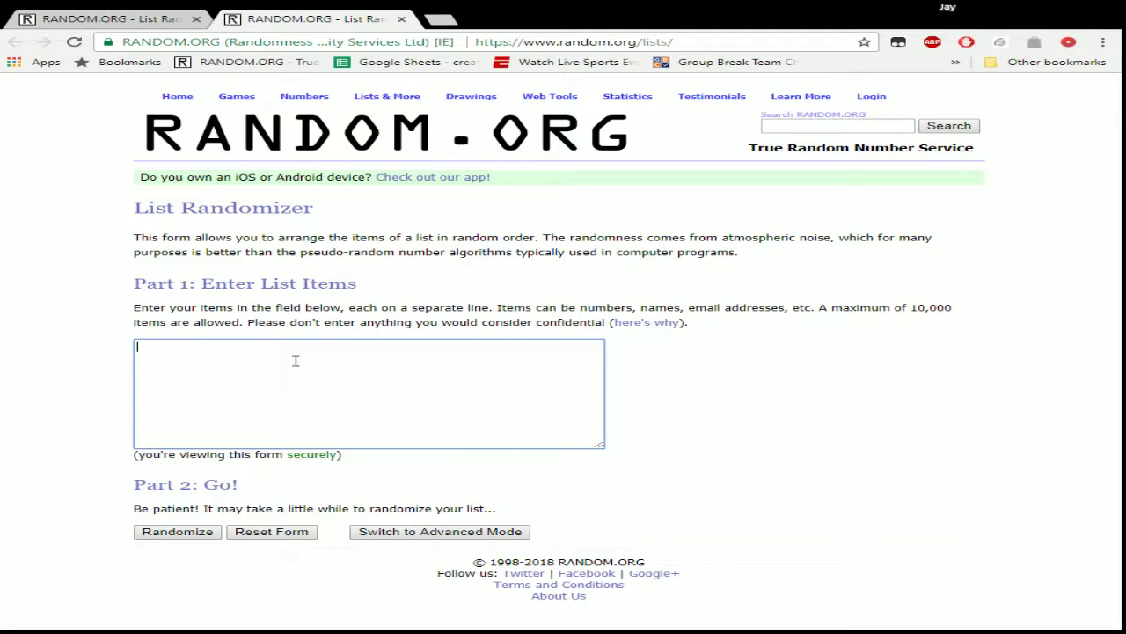
pyautogui.hotkey('ctrl', 'v')
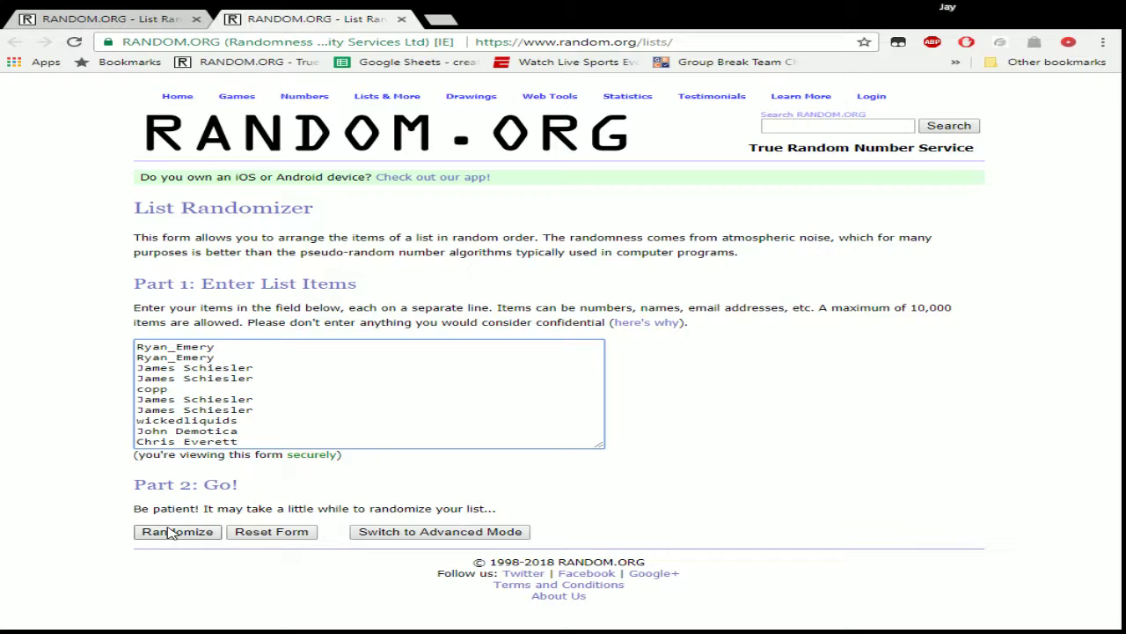
pyautogui.click(212, 534)
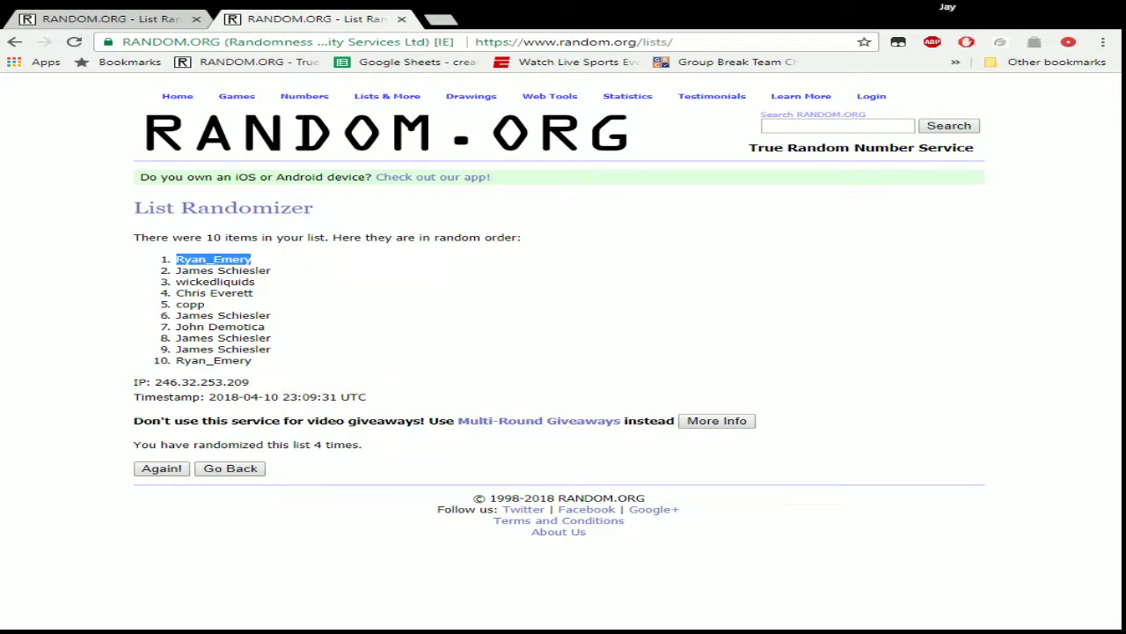
# Step: In the other blank form, enter the numbers 1, 2, 3 and shuffle them into 3, 2, 1
pyautogui.click(68, 25)
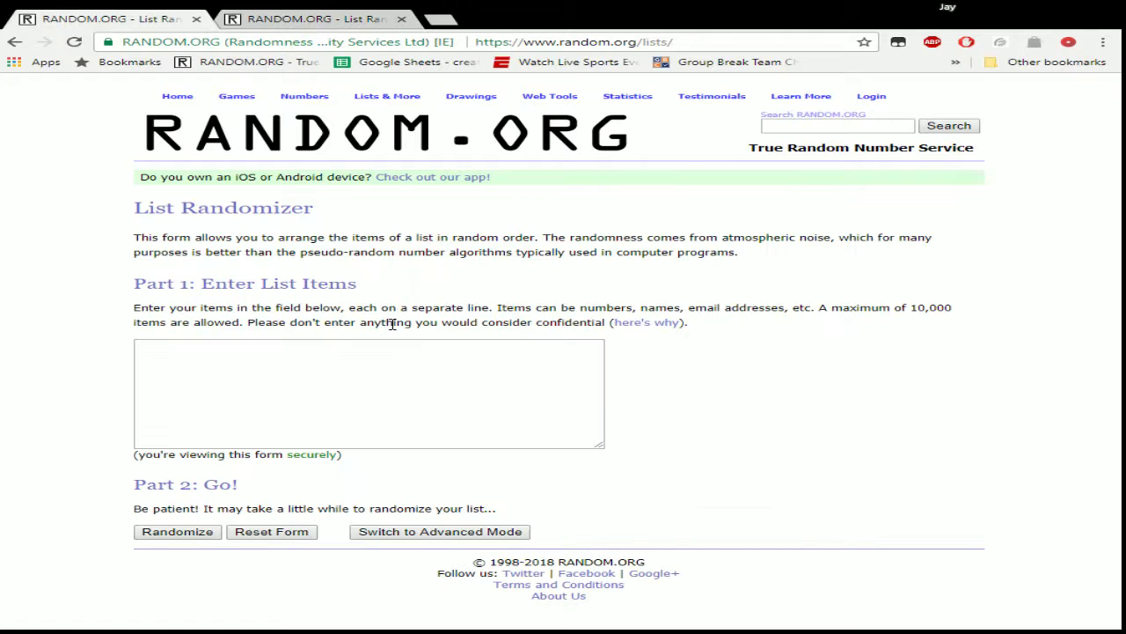
pyautogui.click(329, 358)
pyautogui.write('3')
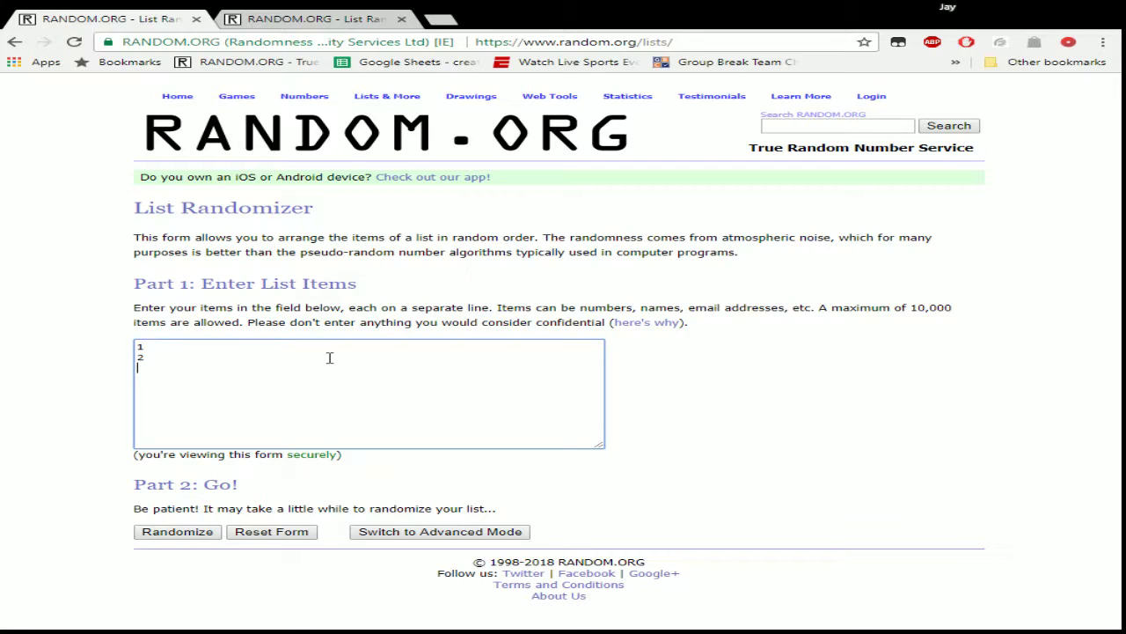
pyautogui.click(187, 533)
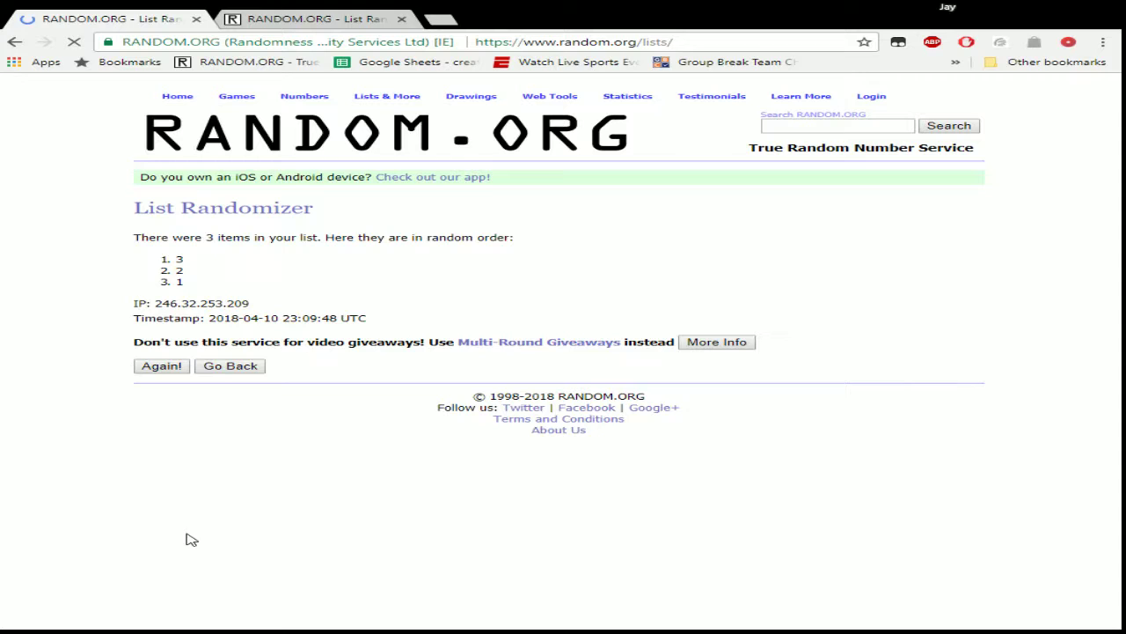